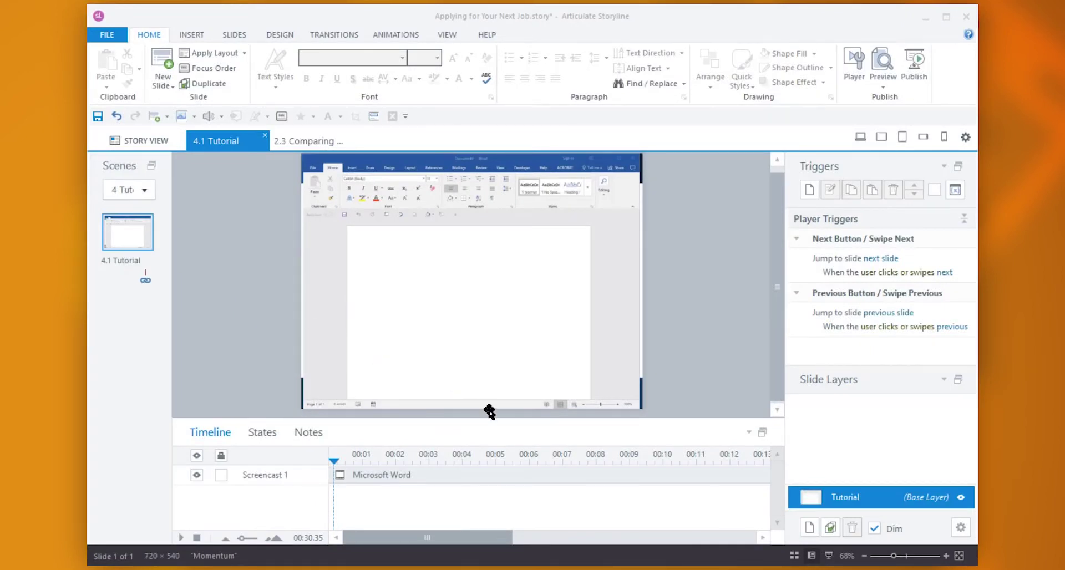
# Insert a zoom region at the 00:05 mark of the Word screencast
pyautogui.click(495, 457)
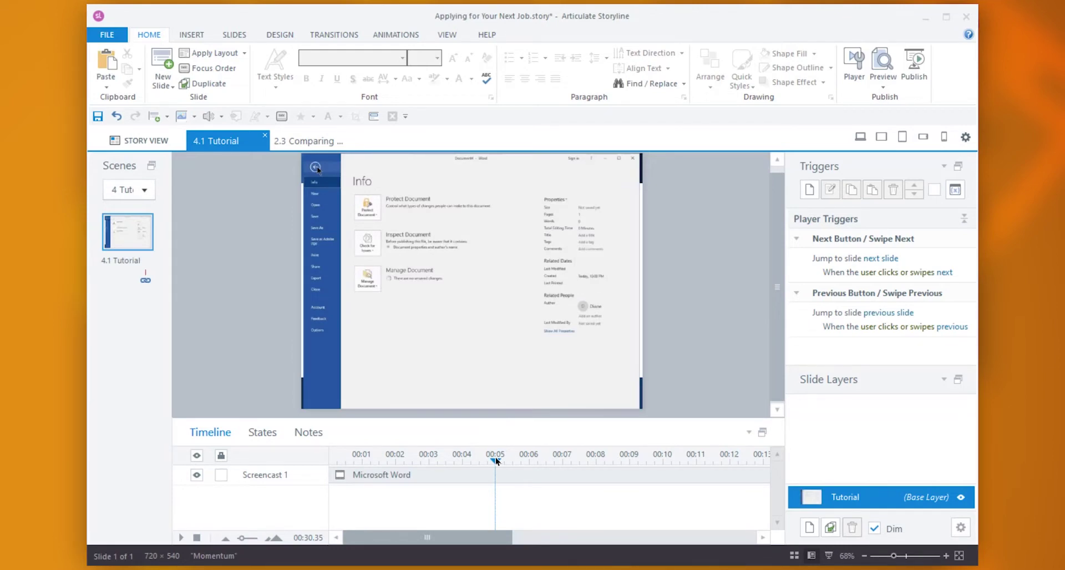
pyautogui.click(199, 37)
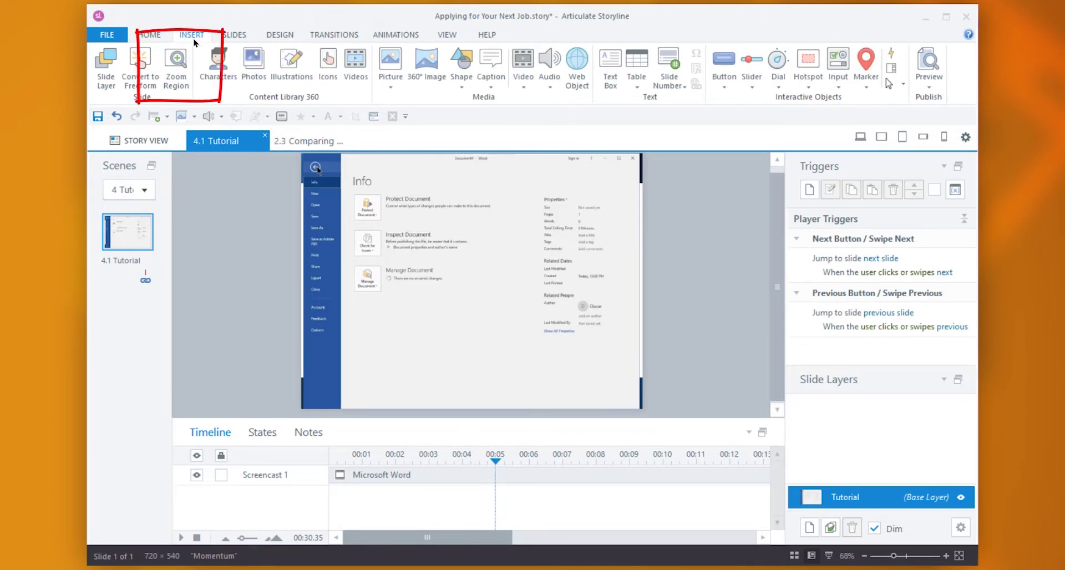
pyautogui.click(175, 69)
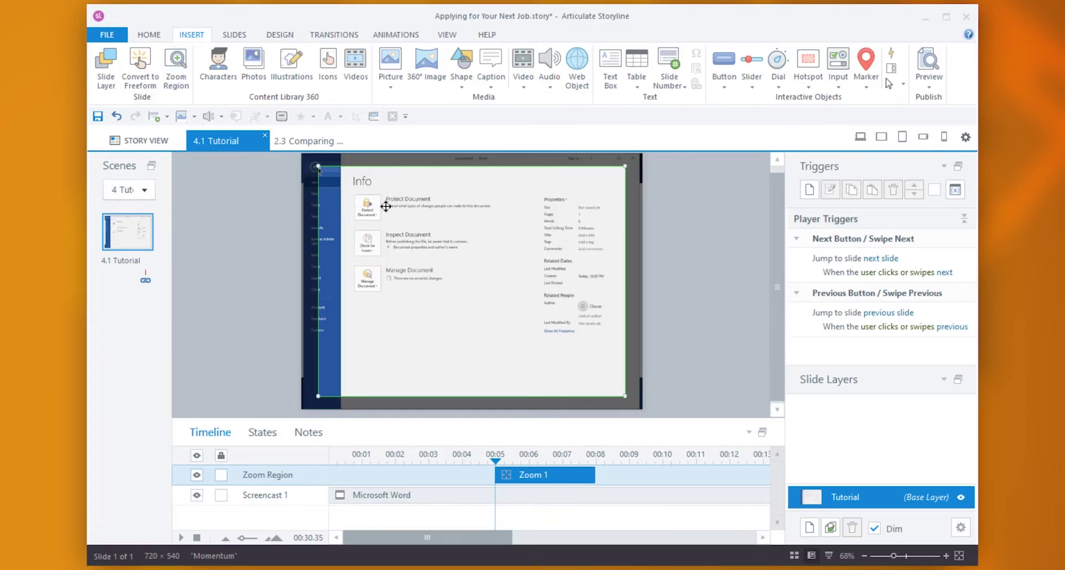
# Frame the Word window's upper-left, stretch Zoom 1 to the slide's end, and preview
pyautogui.moveTo(386, 206); pyautogui.dragTo(372, 195)
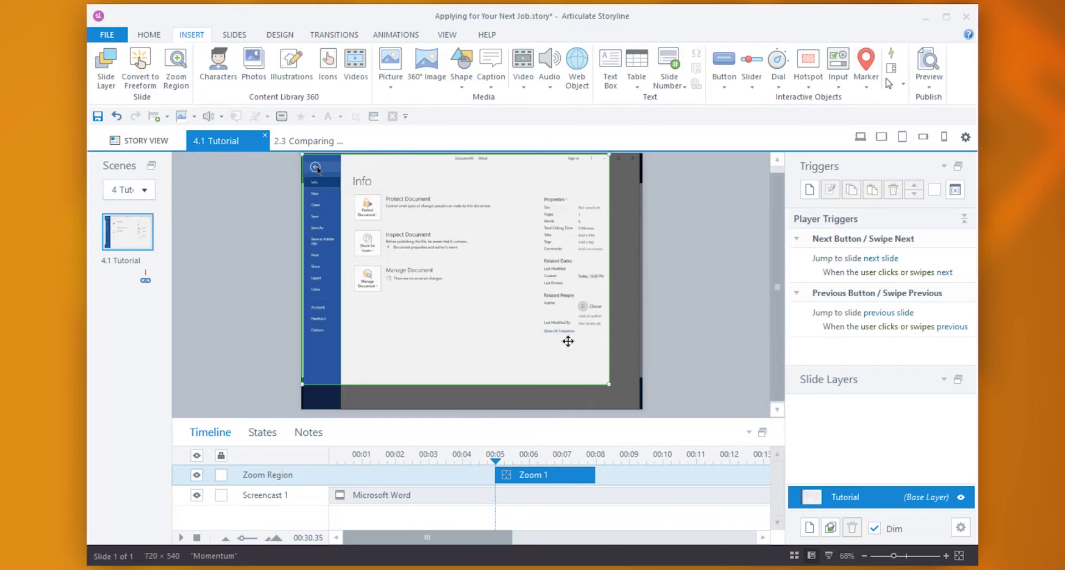
pyautogui.moveTo(611, 385); pyautogui.dragTo(519, 309)
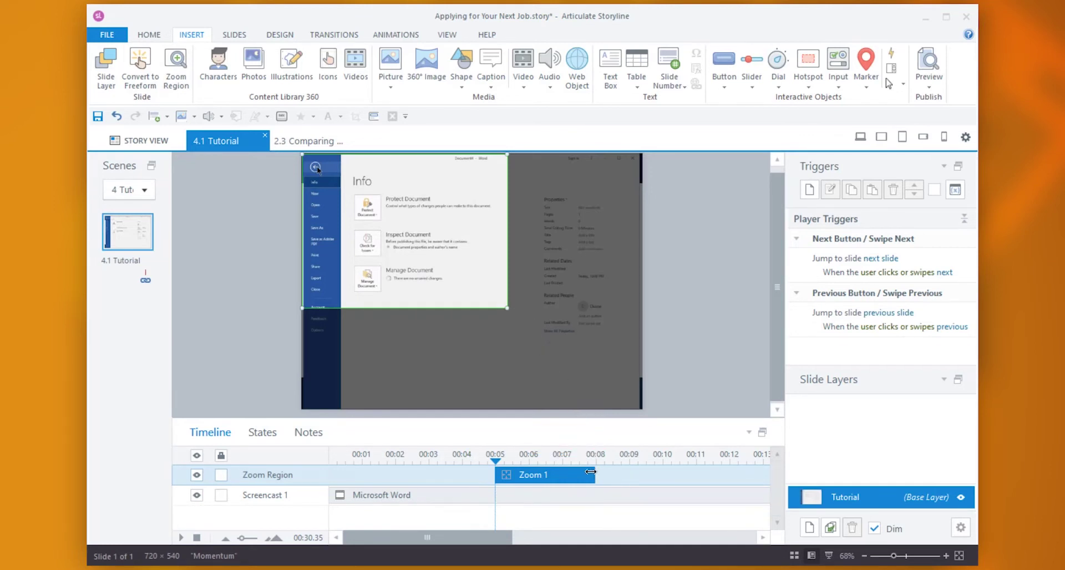
pyautogui.moveTo(591, 471); pyautogui.dragTo(758, 480)
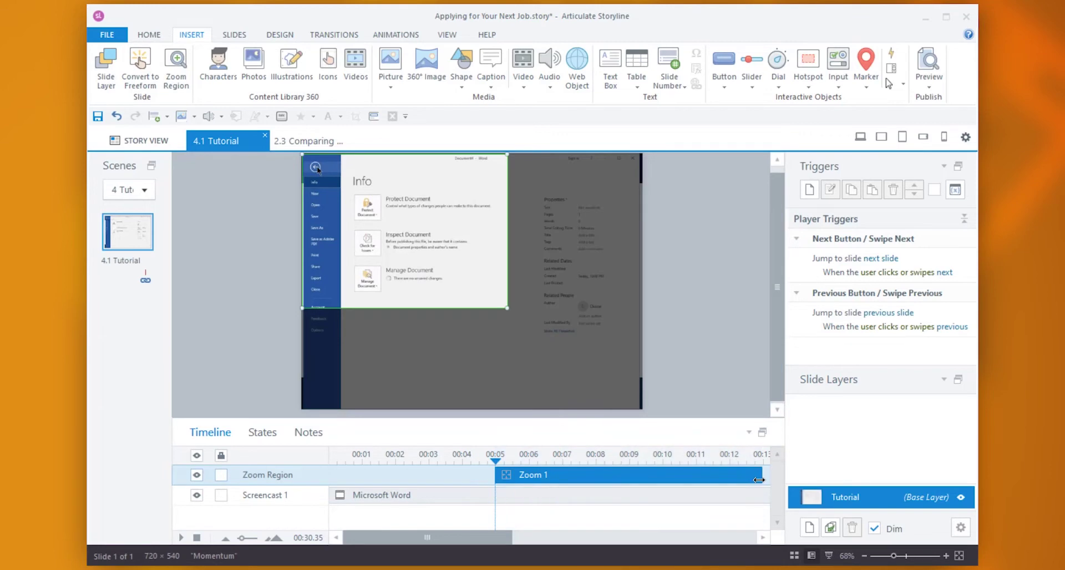
pyautogui.click(921, 78)
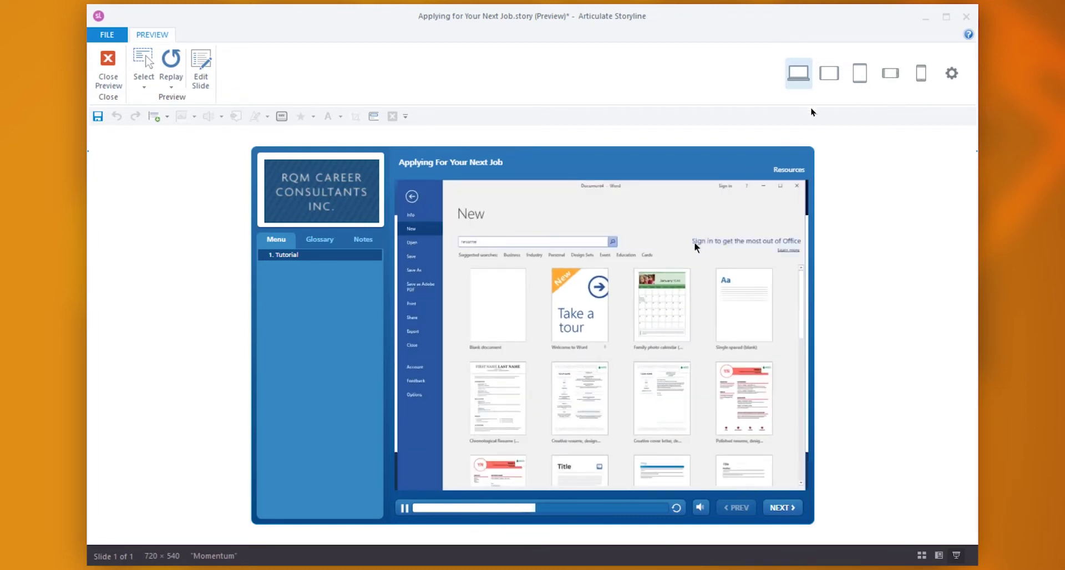
# Close the preview and return to the 4.1 Tutorial slide
pyautogui.click(100, 74)
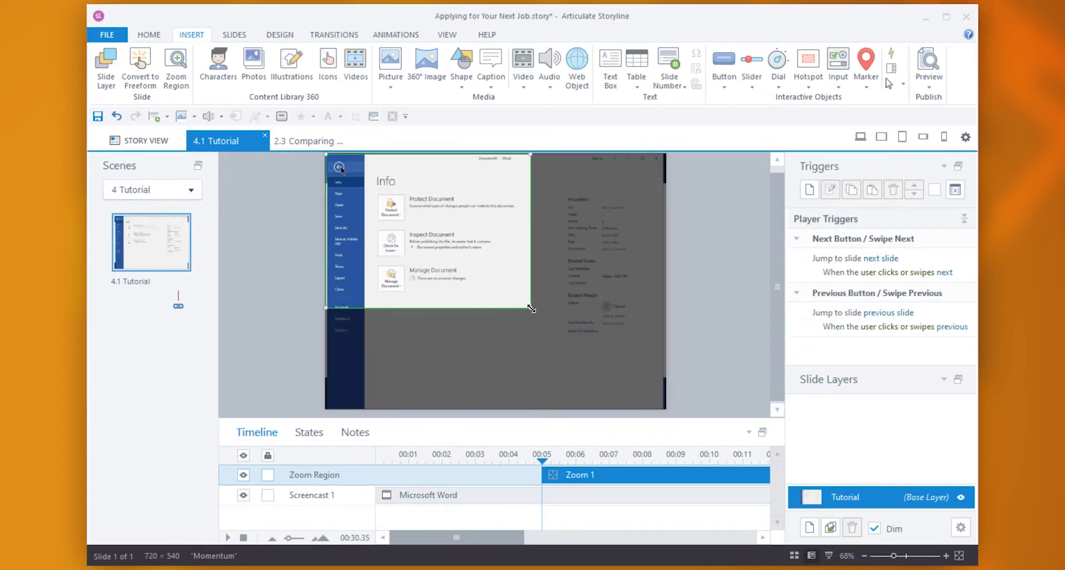
# Shrink the zoom frame around the Info heading and play from just before the zoom
pyautogui.moveTo(531, 307); pyautogui.dragTo(478, 267)
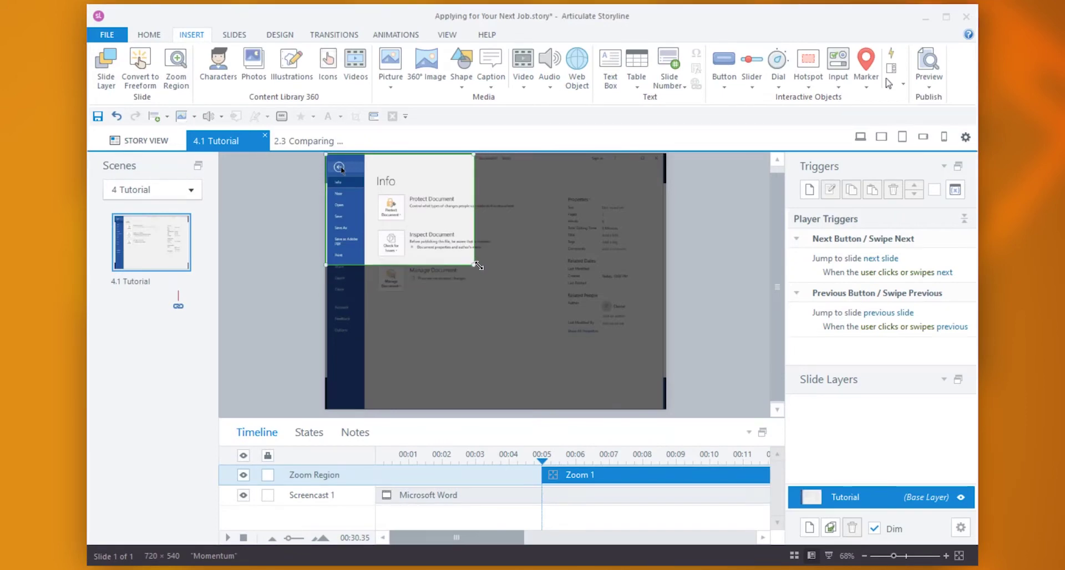
pyautogui.click(509, 456)
pyautogui.click(228, 538)
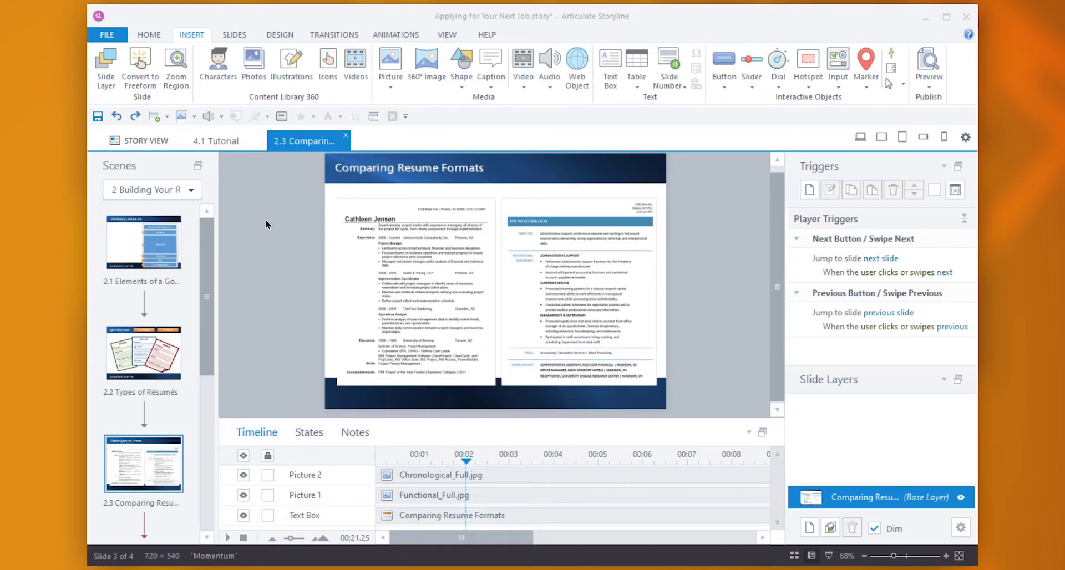
# Add Zoom 1 framing the chronological résumé's experience section on the left
pyautogui.click(180, 64)
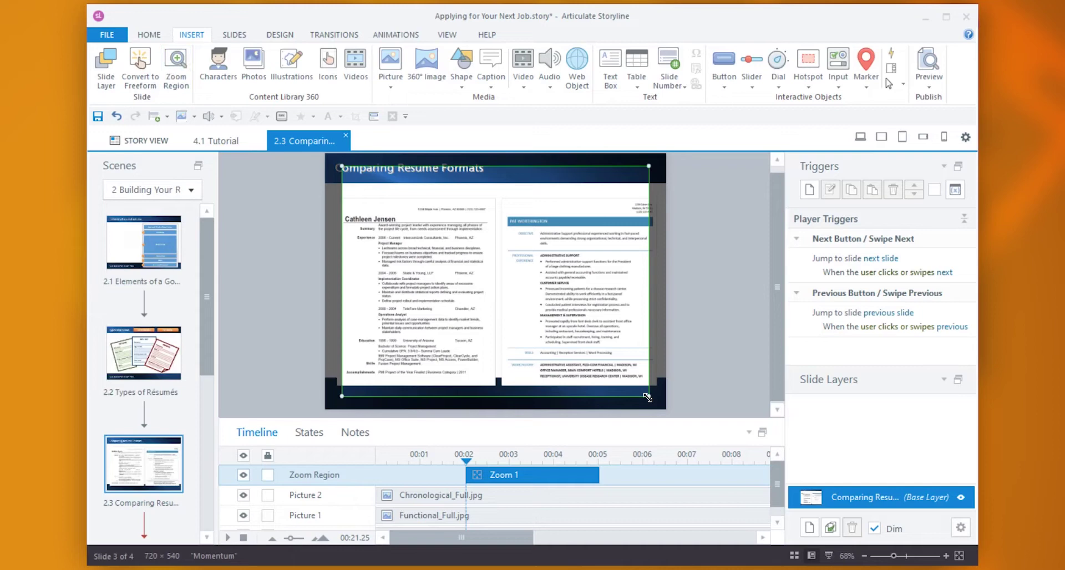
pyautogui.moveTo(647, 398); pyautogui.dragTo(475, 267)
pyautogui.moveTo(422, 212); pyautogui.dragTo(431, 279)
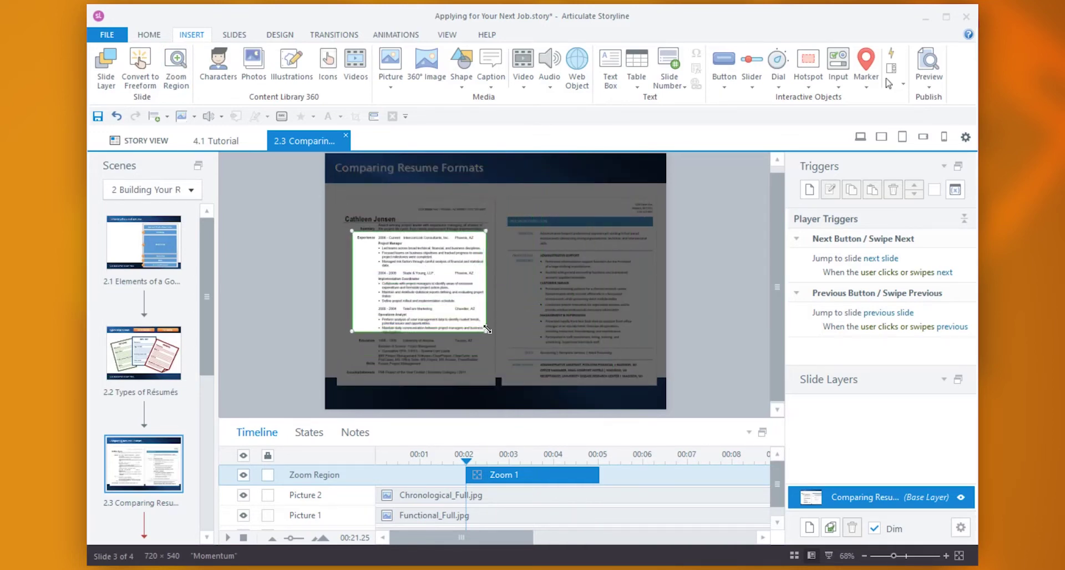
pyautogui.moveTo(487, 329); pyautogui.dragTo(493, 336)
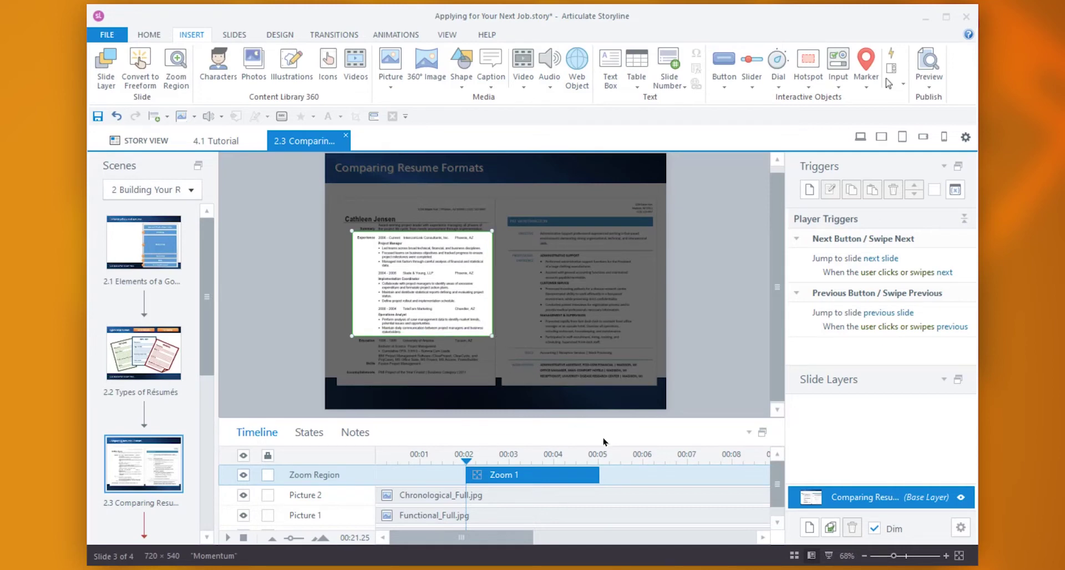
# Add Zoom 2 at about 6.5 seconds over the functional résumé's experience section
pyautogui.moveTo(650, 460); pyautogui.dragTo(666, 462)
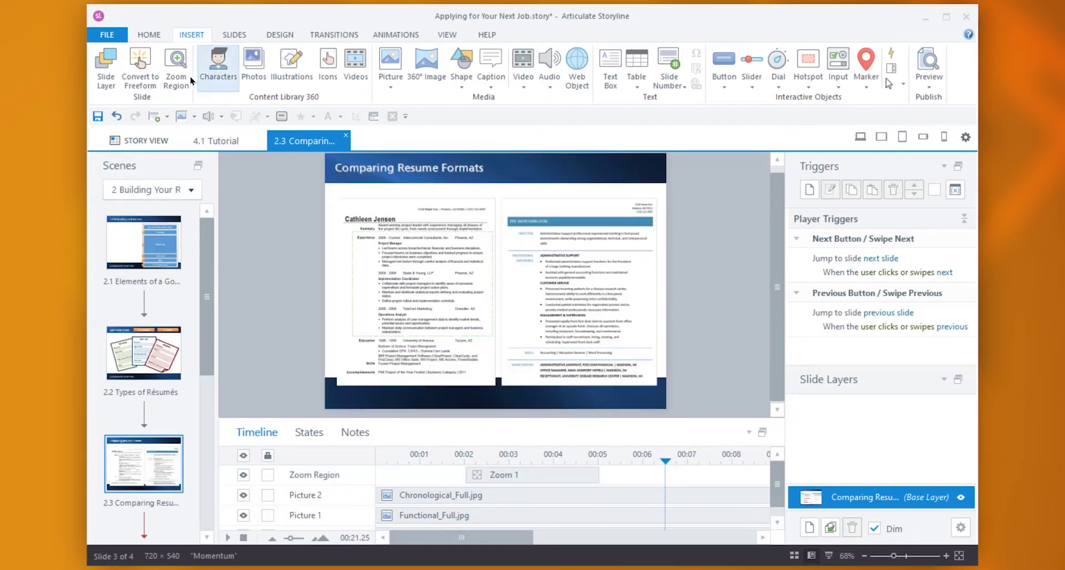
pyautogui.click(177, 69)
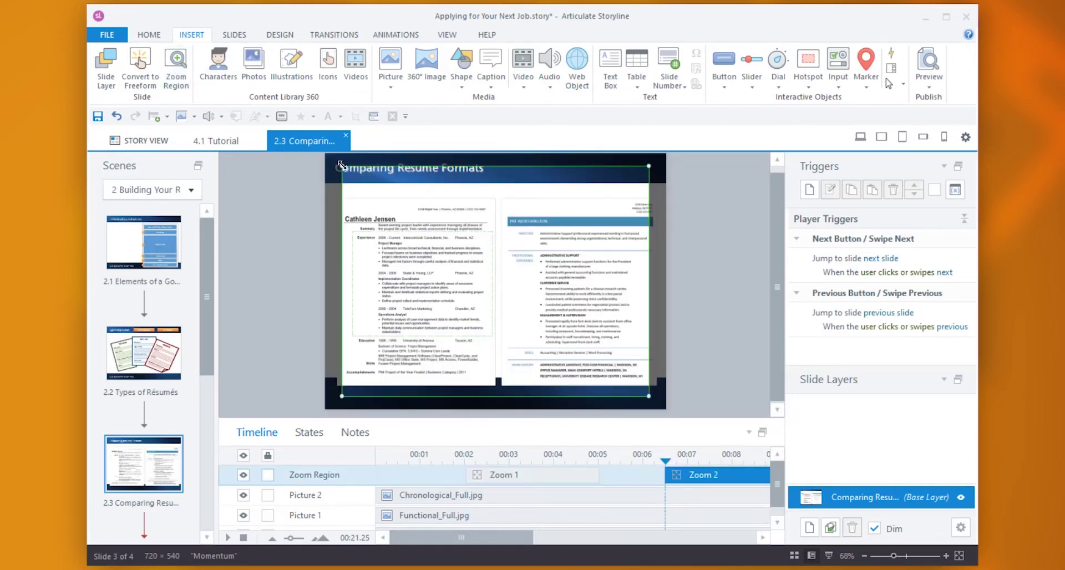
pyautogui.moveTo(342, 165); pyautogui.dragTo(558, 288)
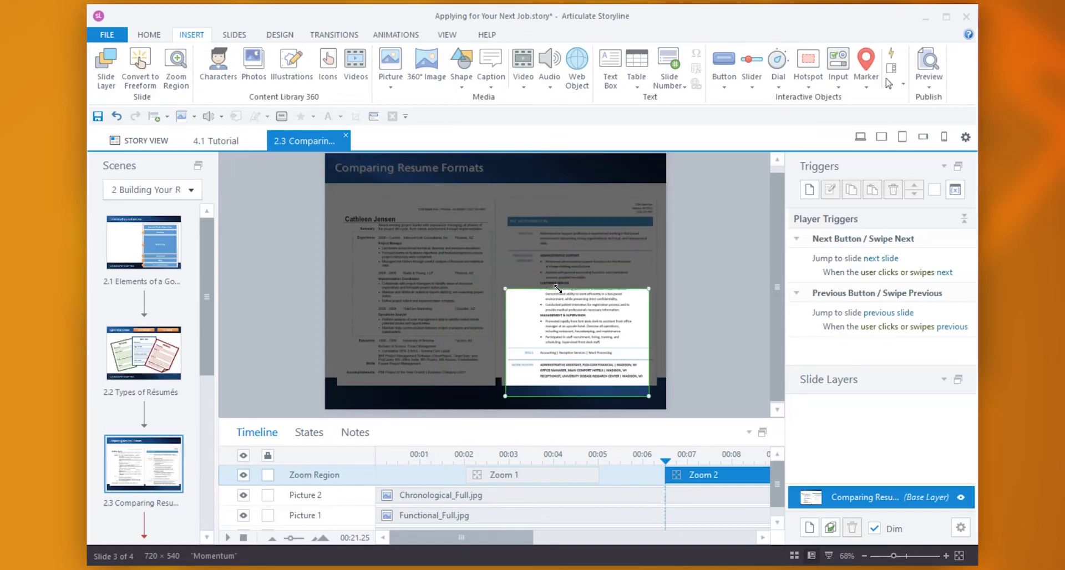
pyautogui.moveTo(540, 339); pyautogui.dragTo(543, 300)
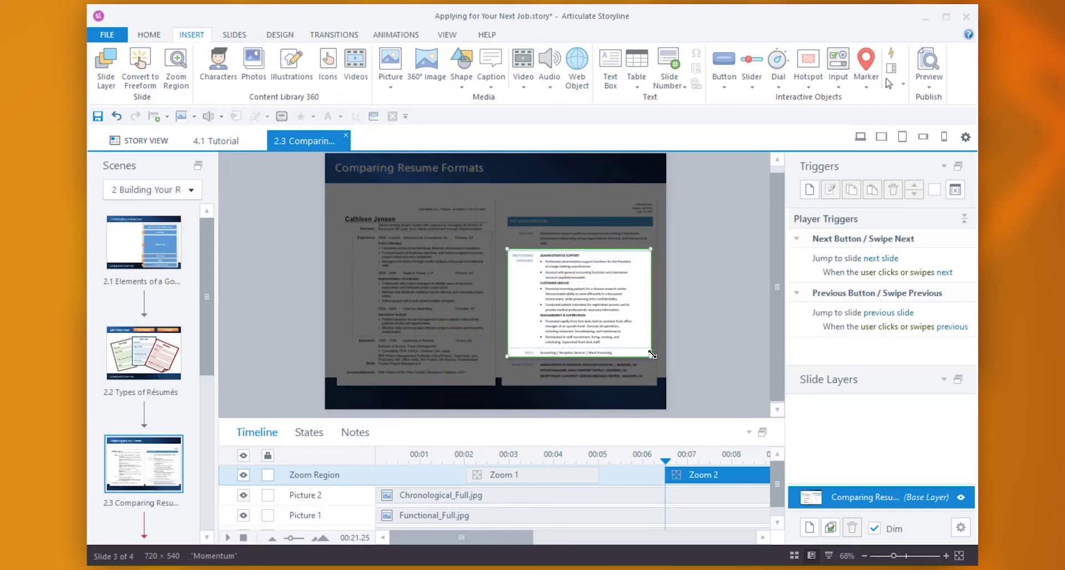
pyautogui.moveTo(653, 355); pyautogui.dragTo(651, 349)
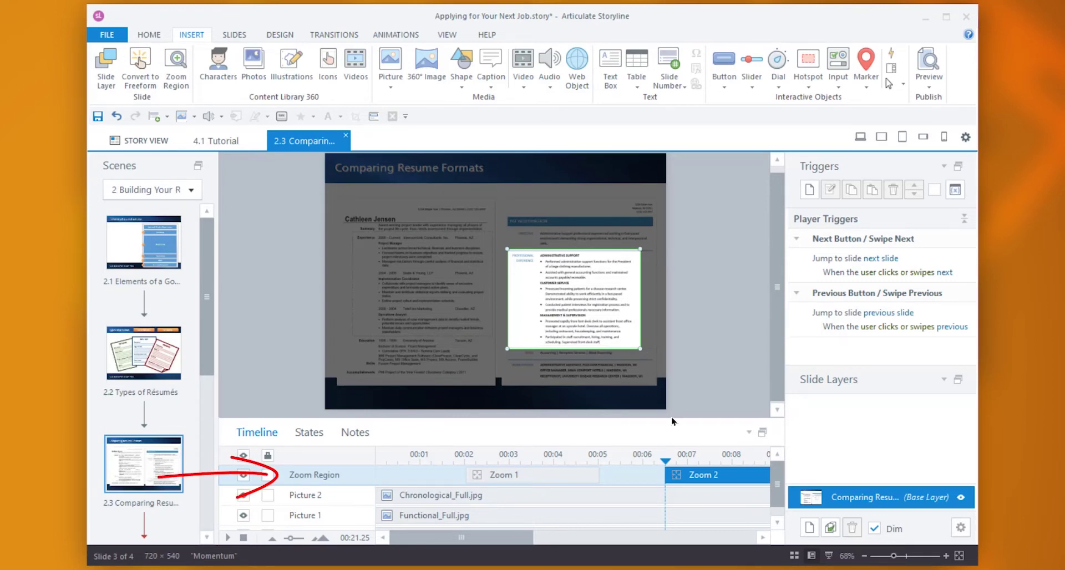
# Start Zoom 2 slightly earlier and preview the pan to the right résumé
pyautogui.moveTo(690, 475)
pyautogui.mouseDown()
pyautogui.moveTo(469, 474)
pyautogui.moveTo(672, 475)
pyautogui.mouseUp()
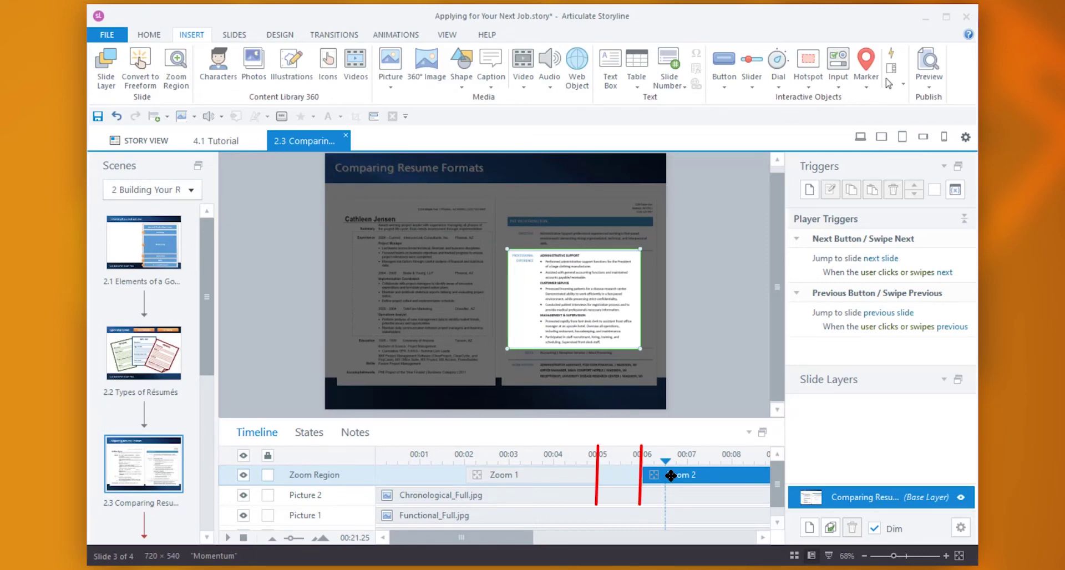
pyautogui.click(925, 69)
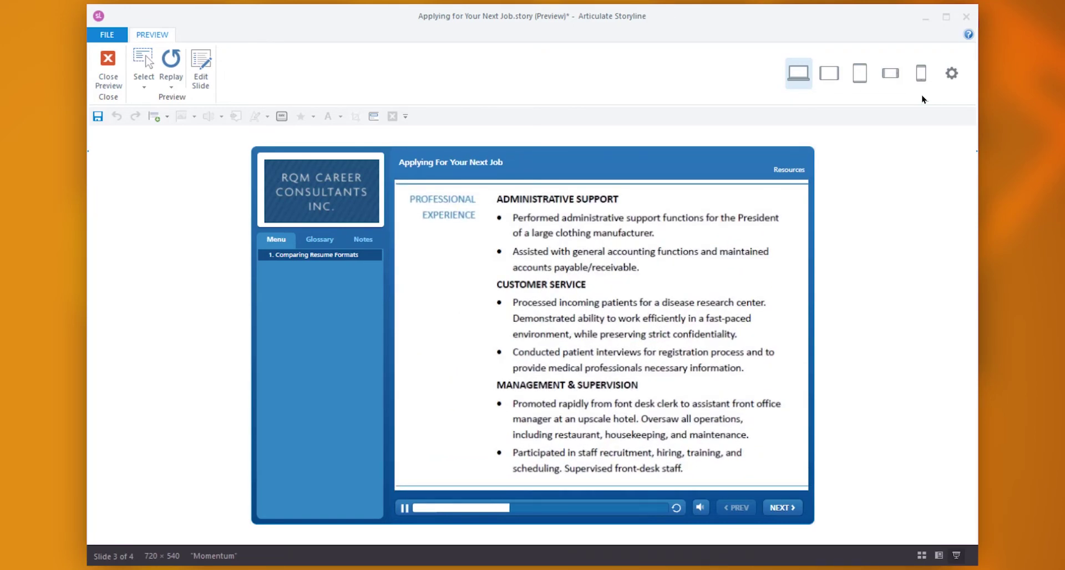
pyautogui.click(95, 67)
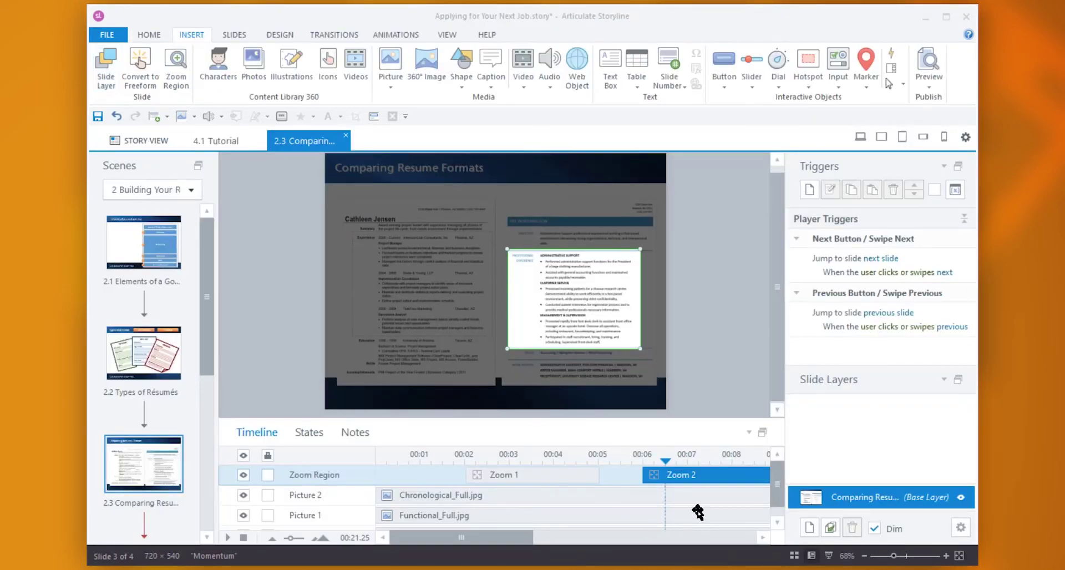
# Move Zoom 2's start to about 5 seconds and preview the slide with Ctrl+F12
pyautogui.moveTo(705, 475); pyautogui.dragTo(662, 478)
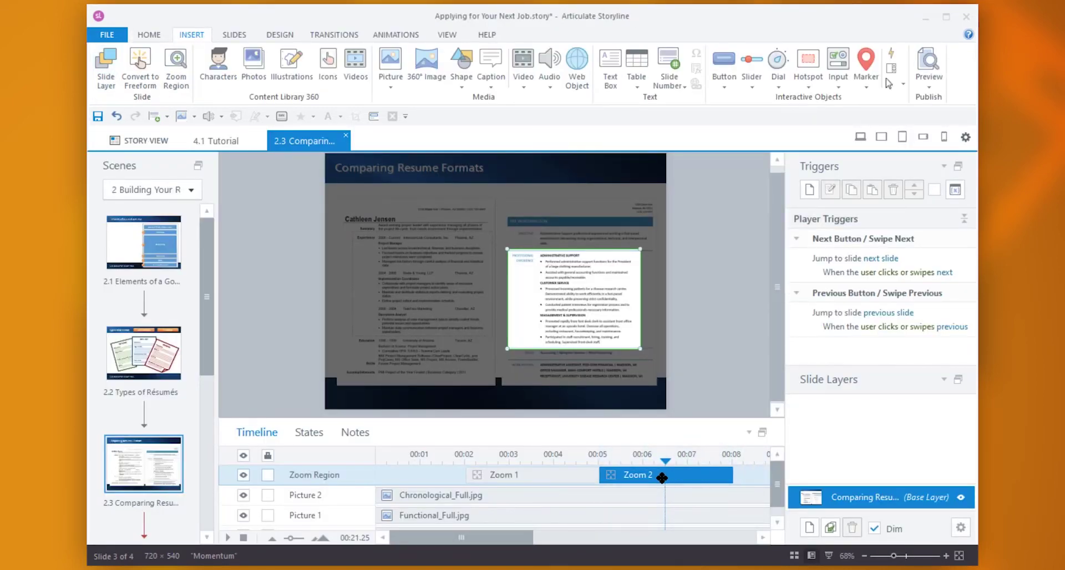
pyautogui.hotkey('ctrl', 'F12')
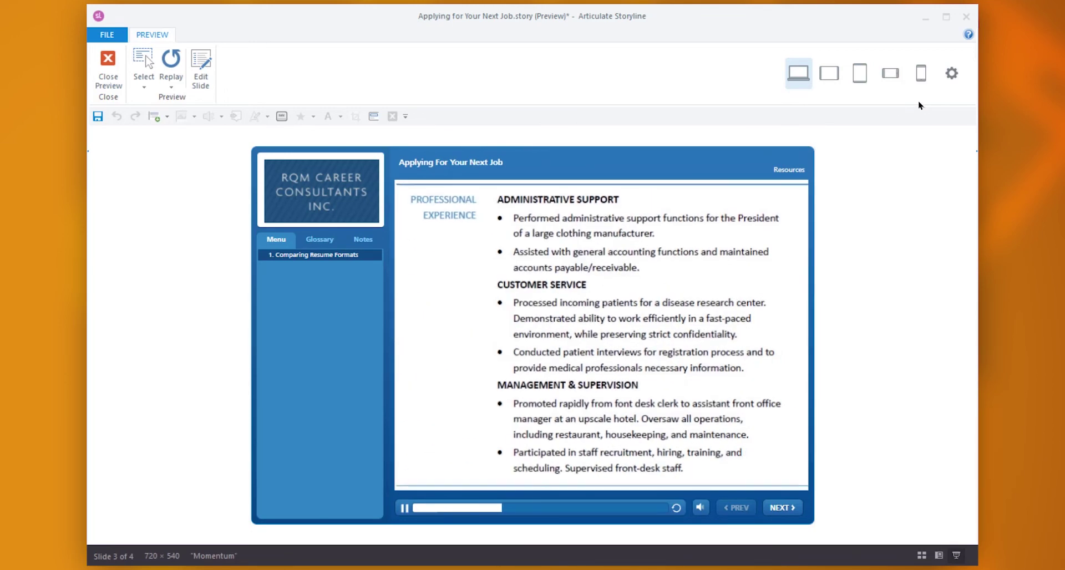
pyautogui.click(111, 81)
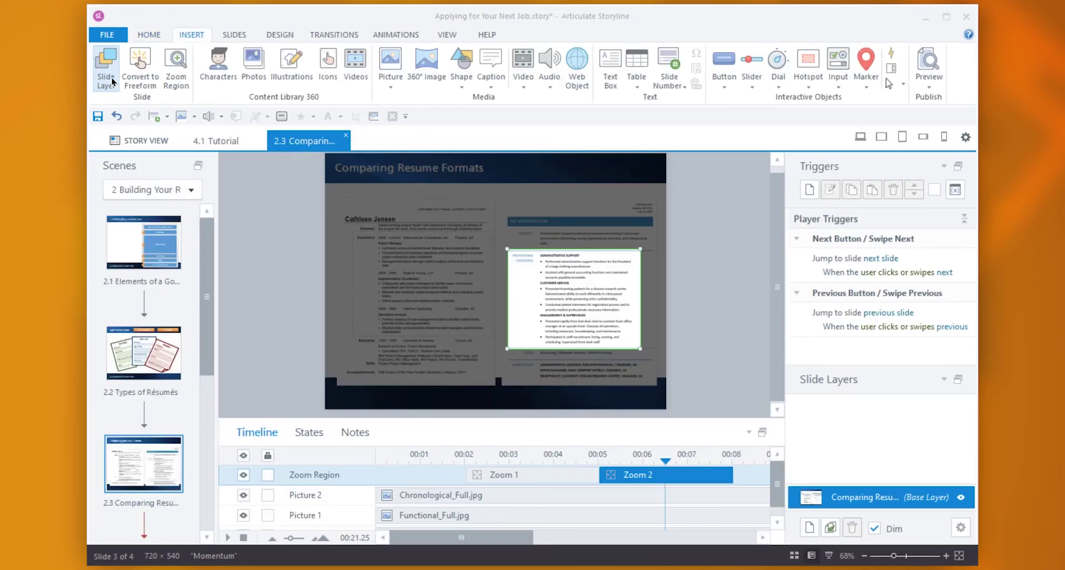
# Set Zoom 2's transition speed to Very Slow and lengthen its clip on the timeline
pyautogui.rightClick(551, 299)
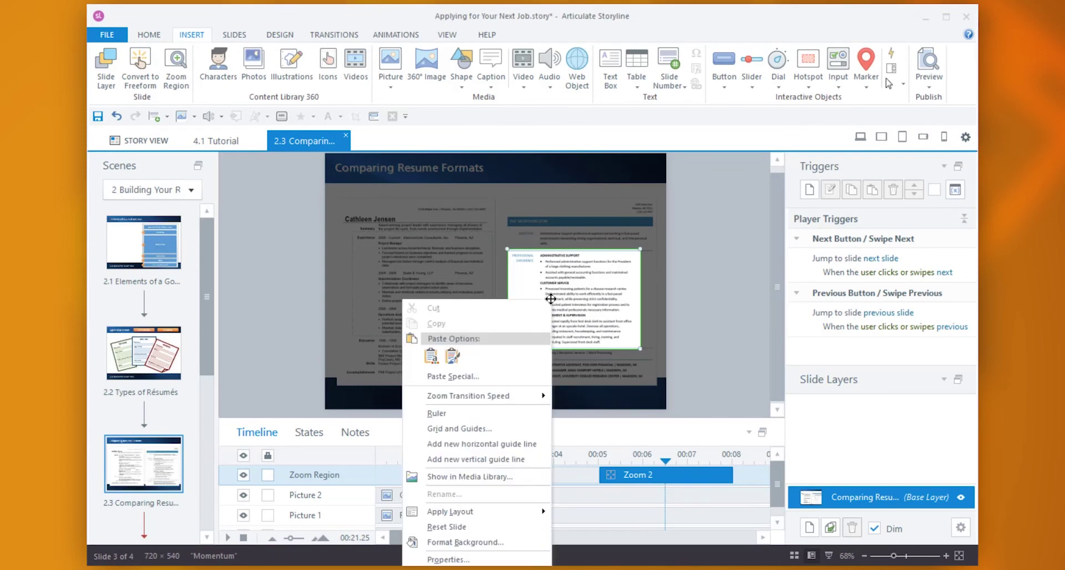
pyautogui.moveTo(525, 395)
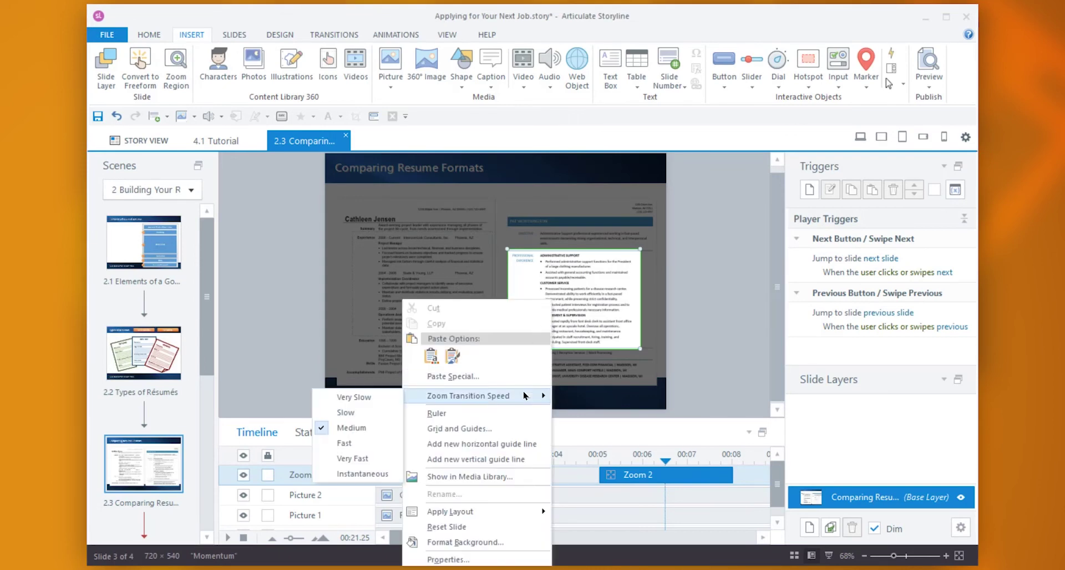
pyautogui.click(354, 396)
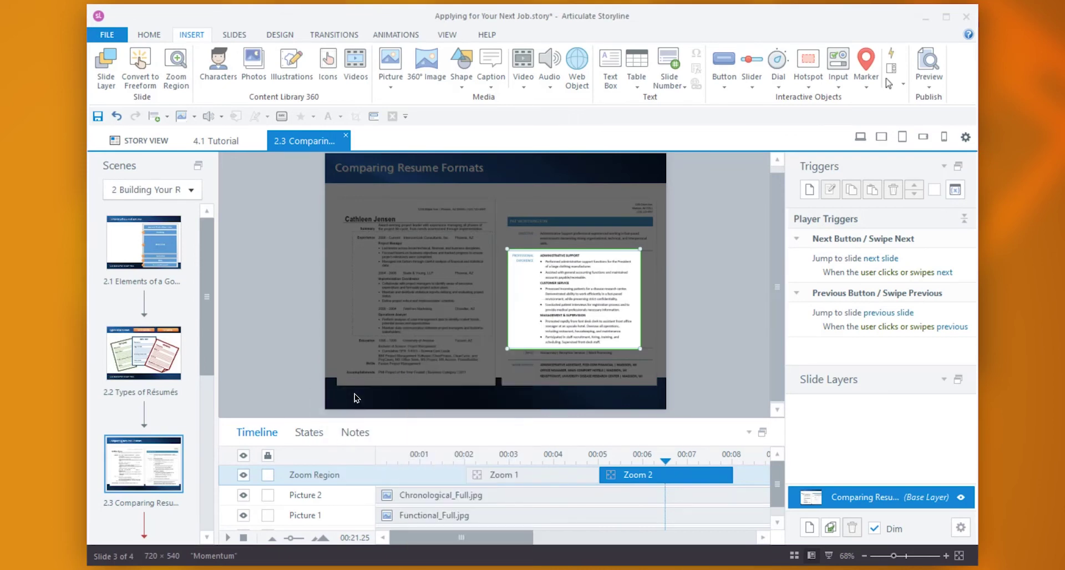
pyautogui.moveTo(487, 538); pyautogui.dragTo(531, 538)
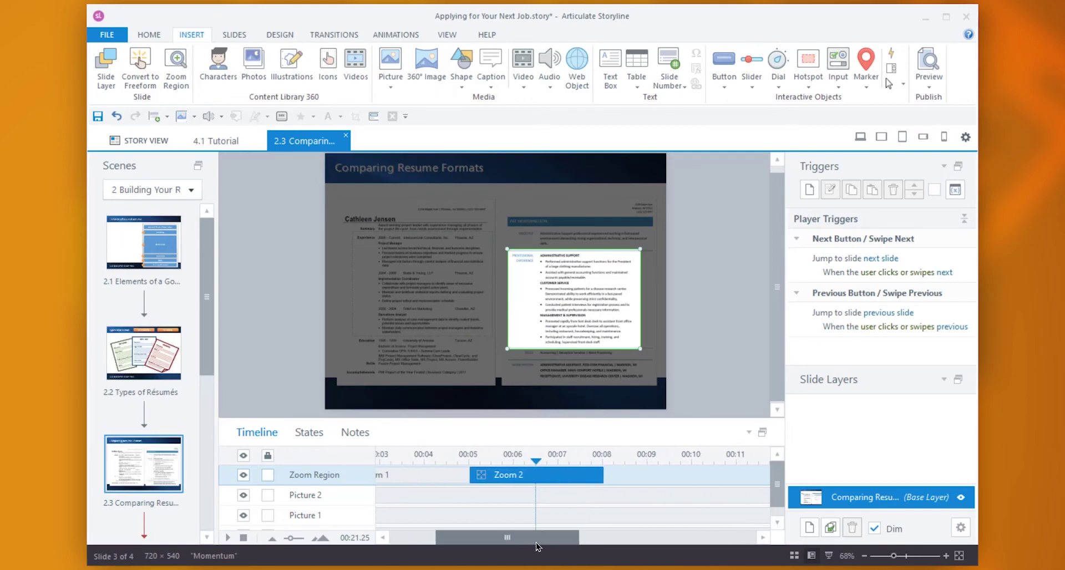
pyautogui.moveTo(608, 485); pyautogui.dragTo(666, 476)
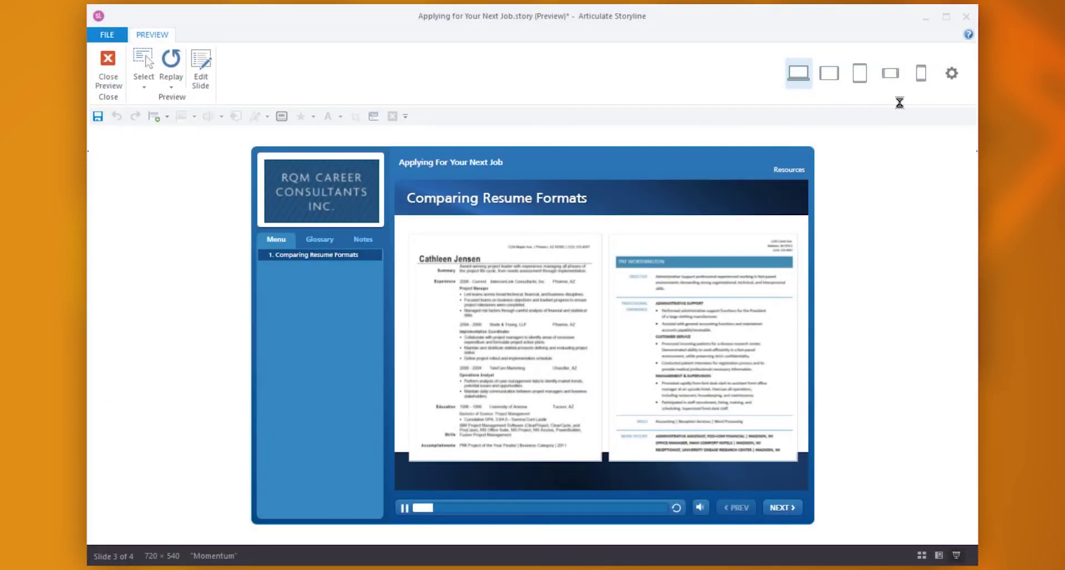